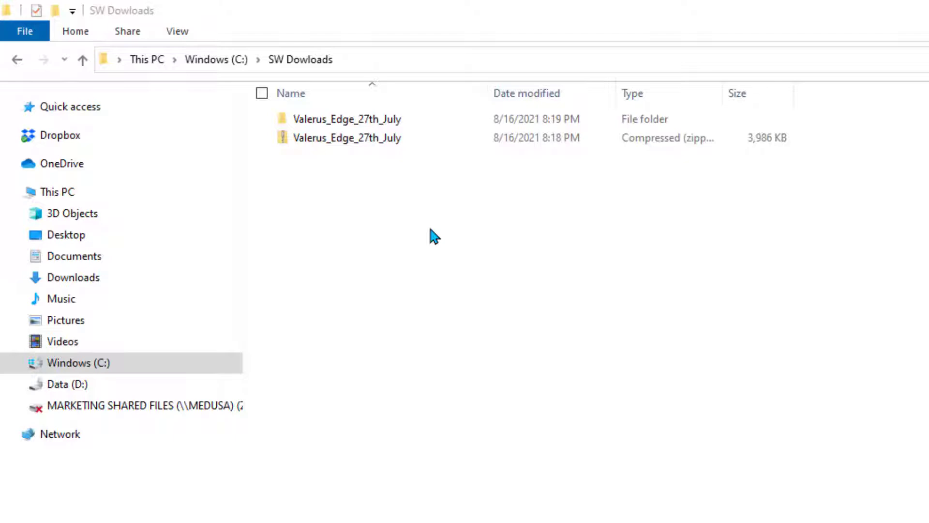
Open the Valerus_Edge_27th_July folder holding the Edge guide PDF and the configurator installer.
double_click(371, 121)
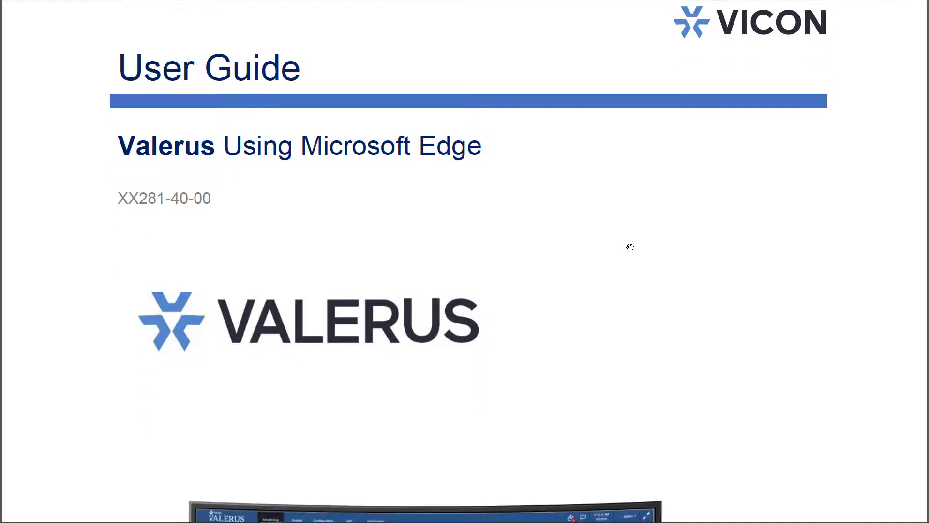
Scroll through the MicrosoftEdge_Guide2 PDF down to its restart-and-reboot instructions.
scroll(630, 247, down, 8)
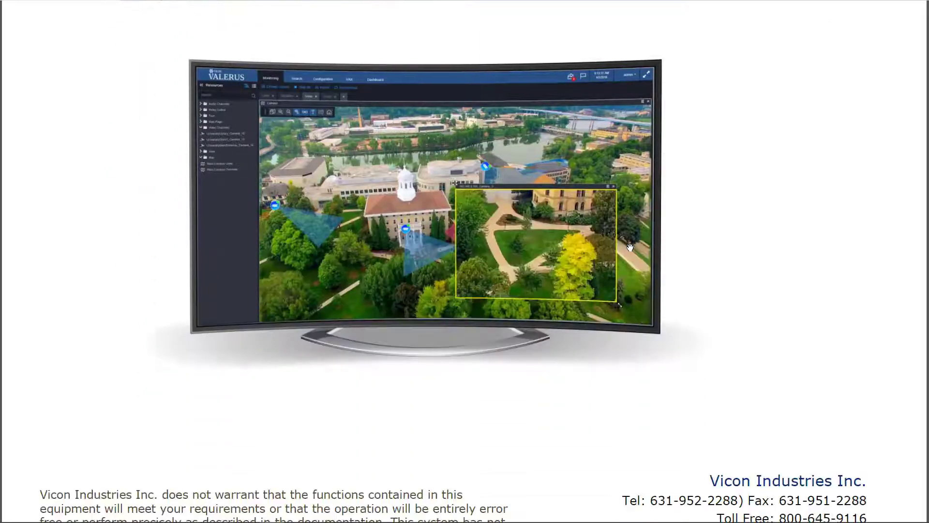
scroll(630, 248, down, 5)
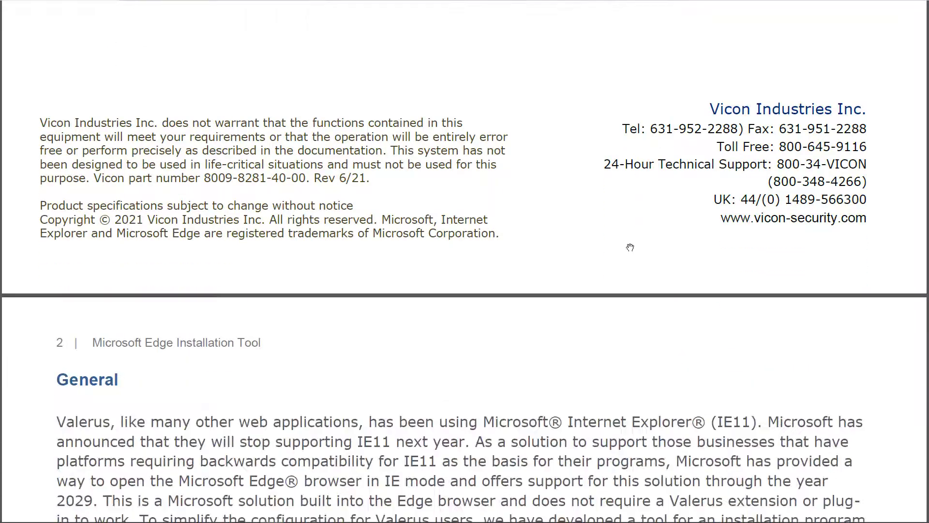
scroll(630, 247, down, 1)
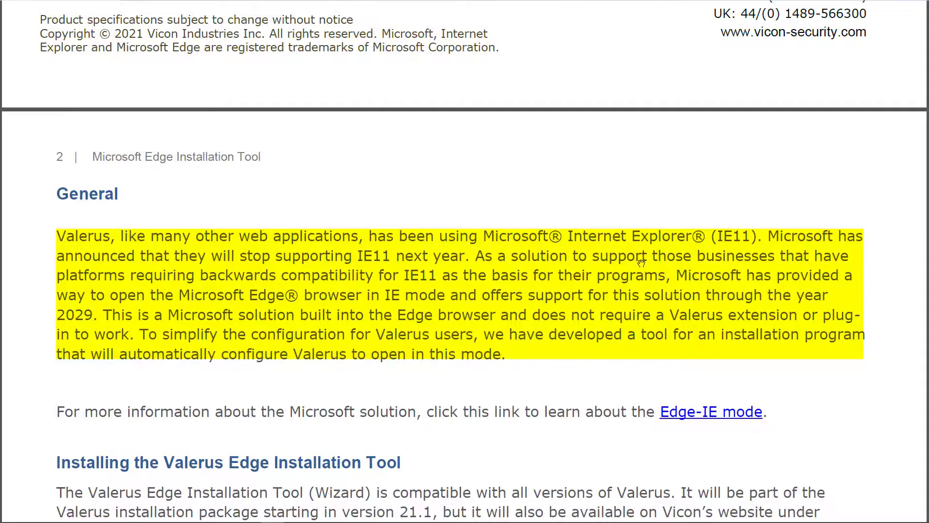
scroll(642, 263, down, 1)
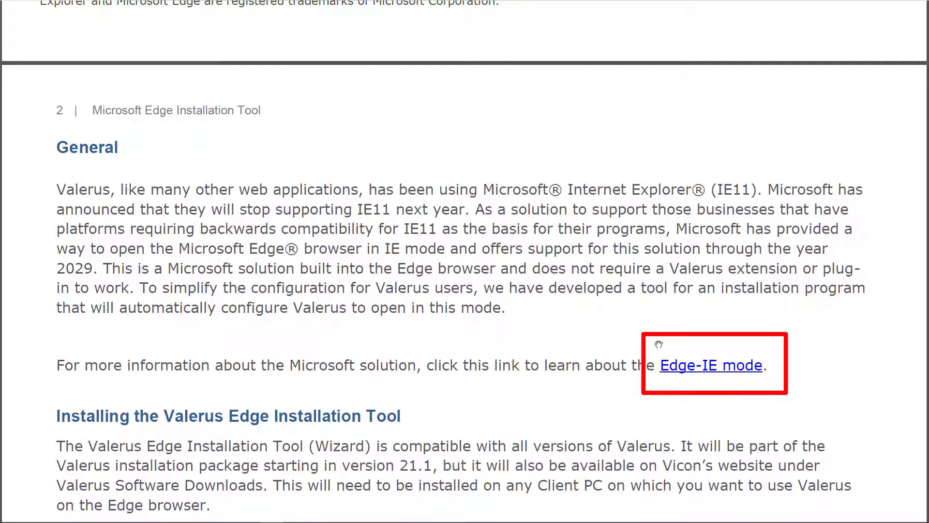
scroll(659, 344, down, 6)
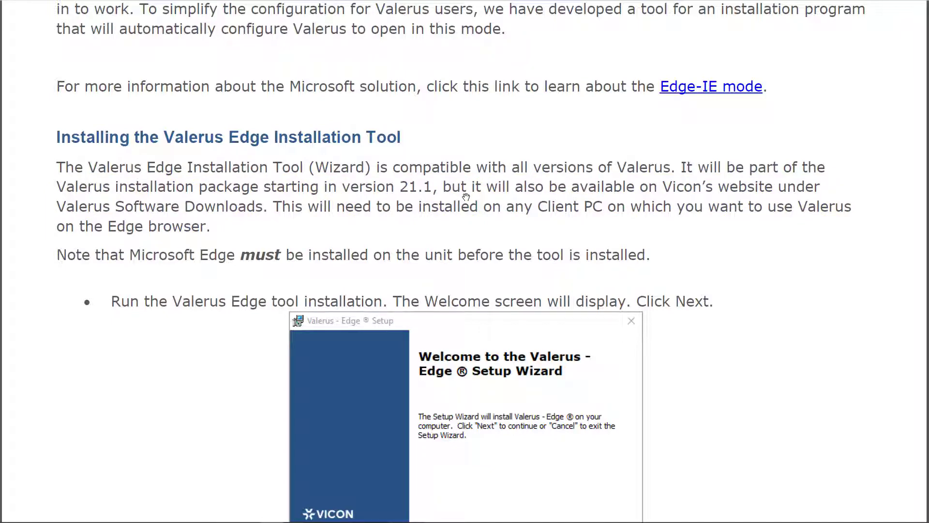
scroll(466, 197, down, 10)
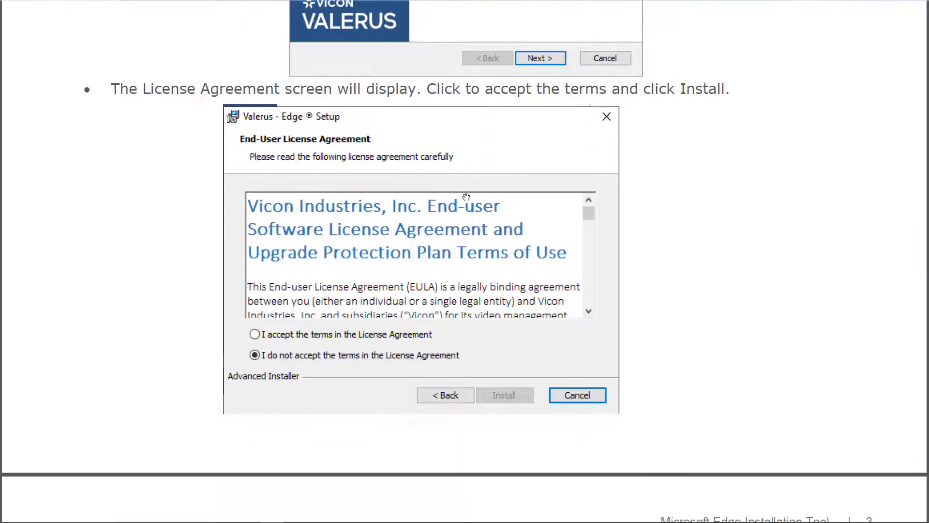
scroll(467, 197, down, 10)
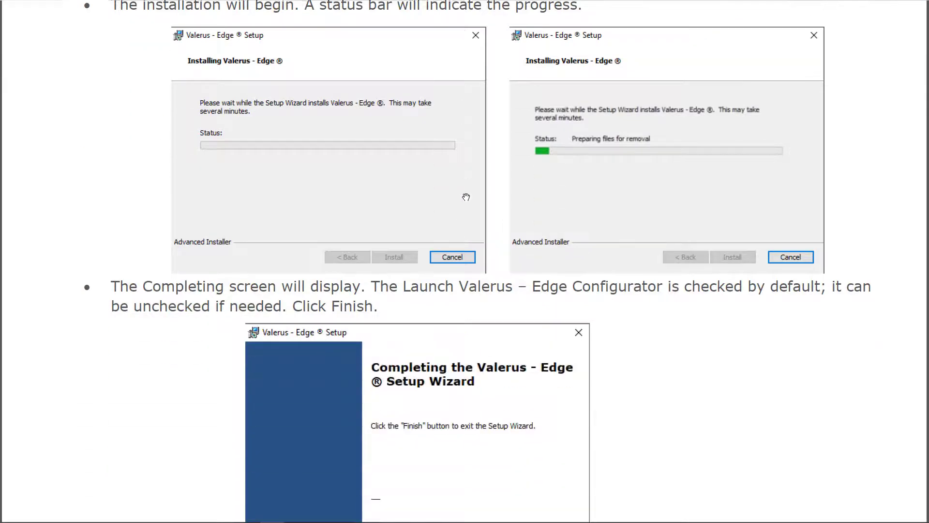
scroll(466, 197, down, 10)
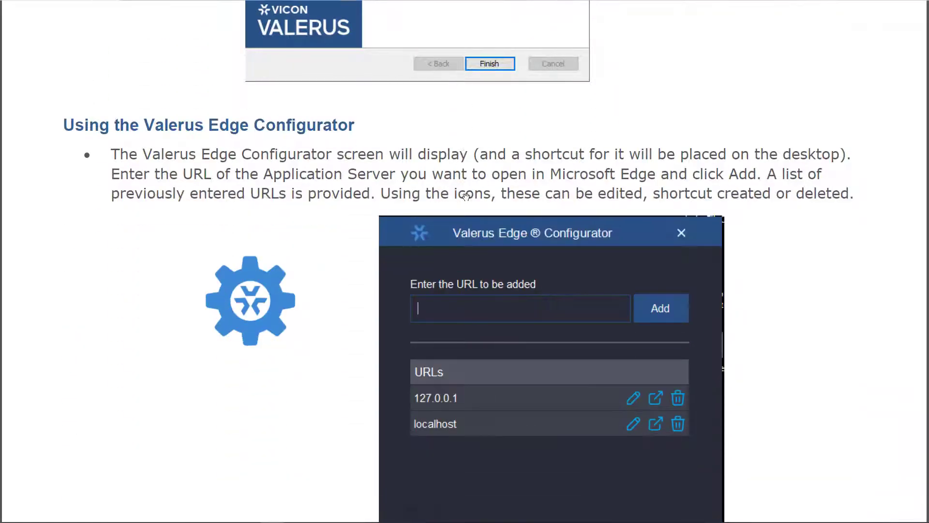
scroll(466, 197, down, 10)
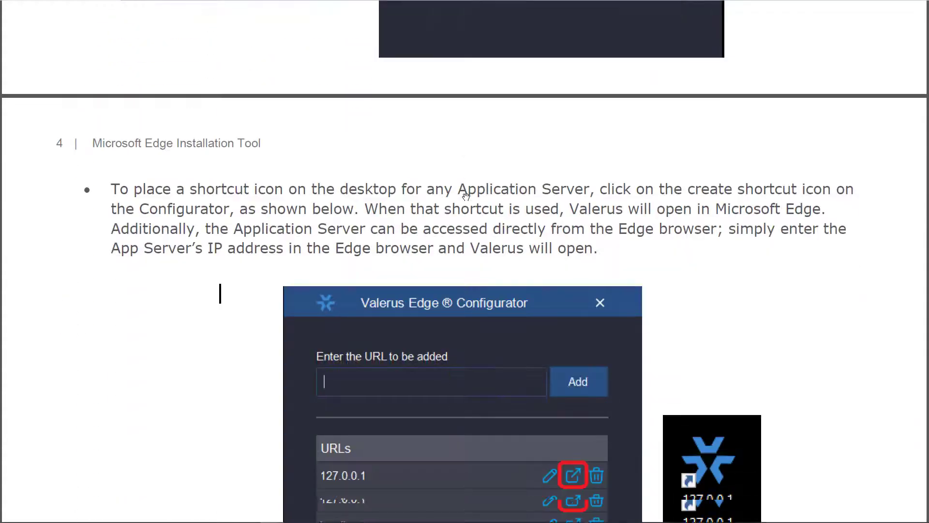
scroll(466, 197, down, 8)
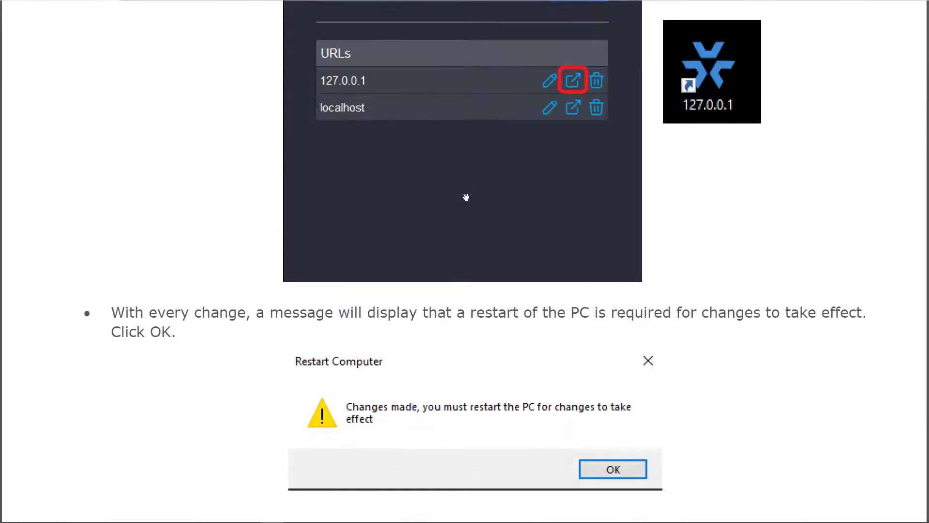
scroll(467, 197, down, 1)
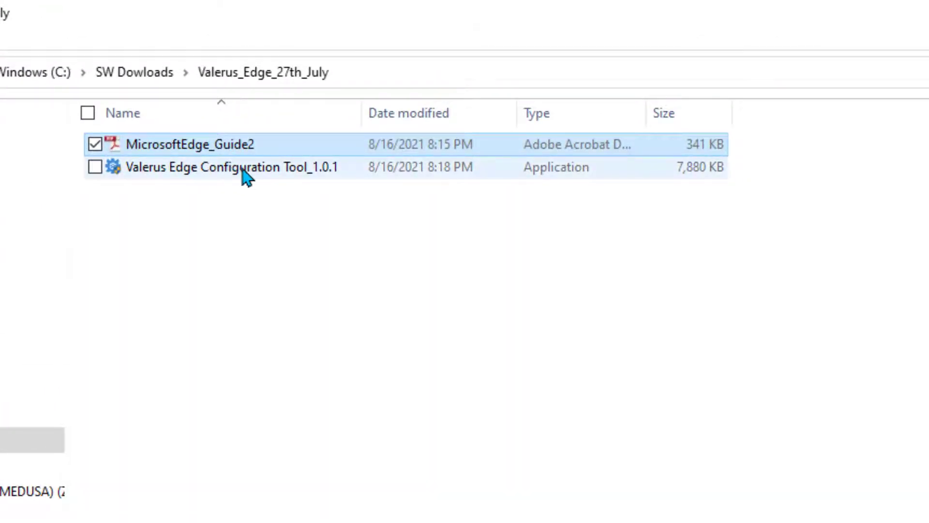
Run Valerus Edge Configuration Tool_1.0.1 to bring up its setup wizard.
mouse_move(244, 170)
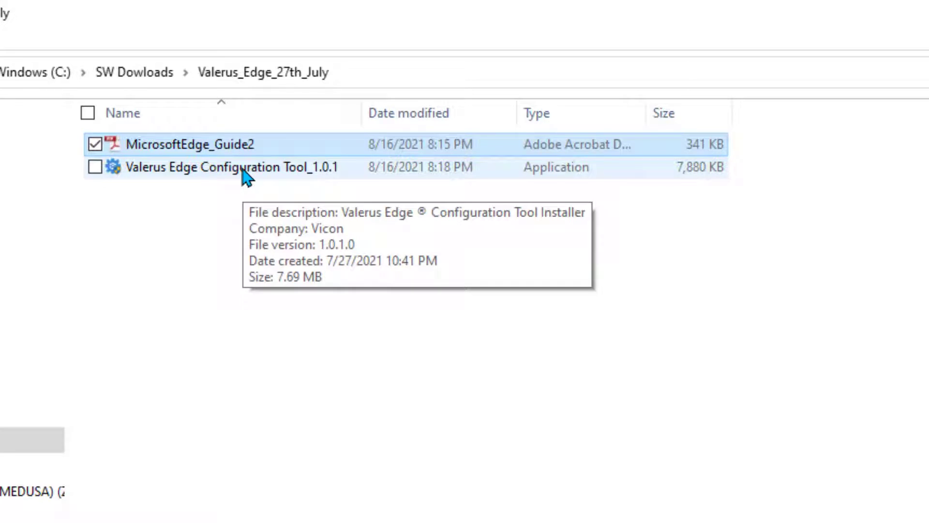
click(243, 170)
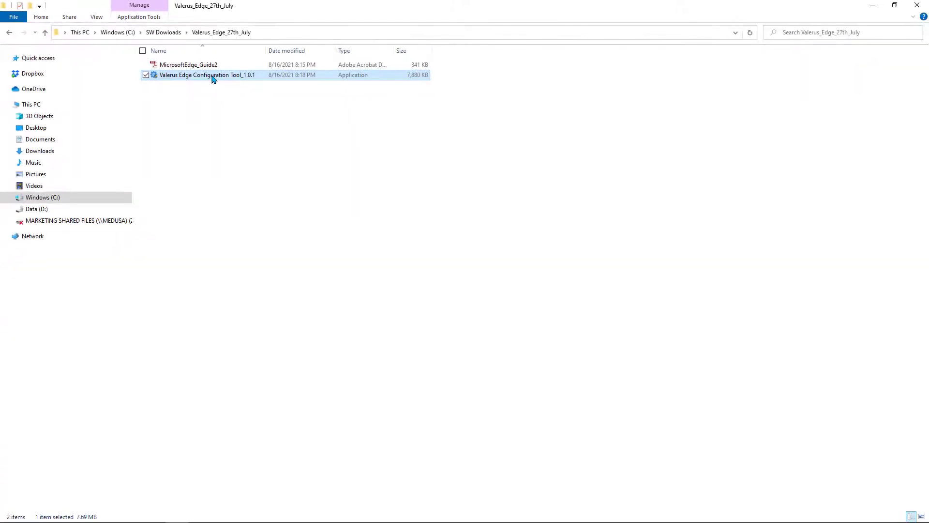
double_click(213, 78)
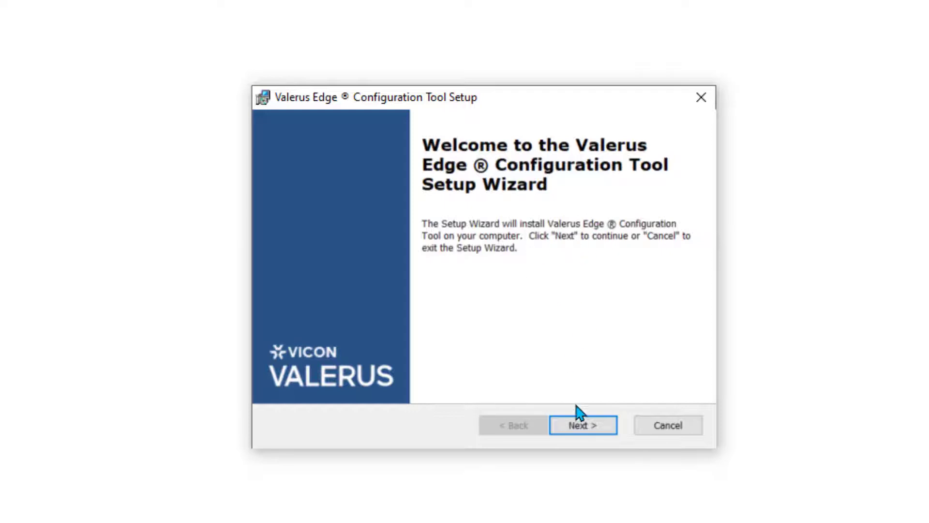
Accept the licence terms, install the tool, and finish with Launch Valerus Edge Configurator checked.
click(583, 427)
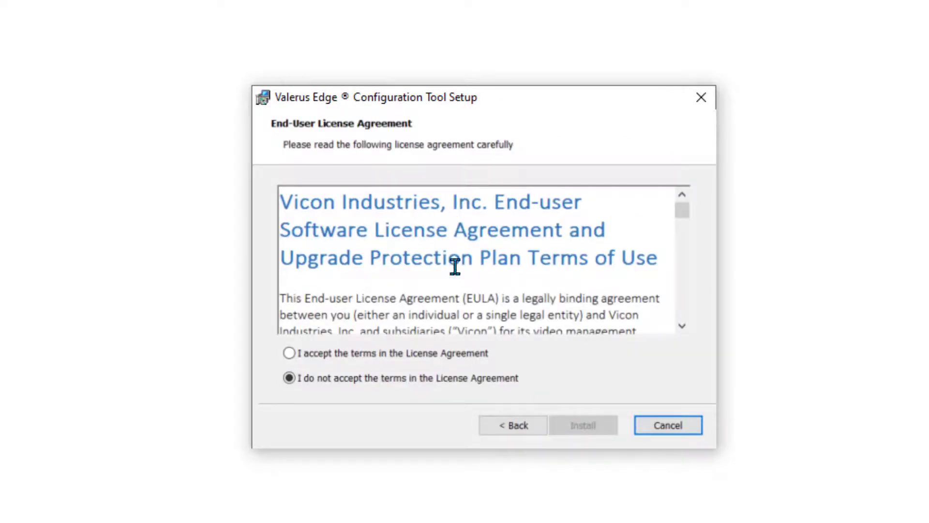
click(293, 354)
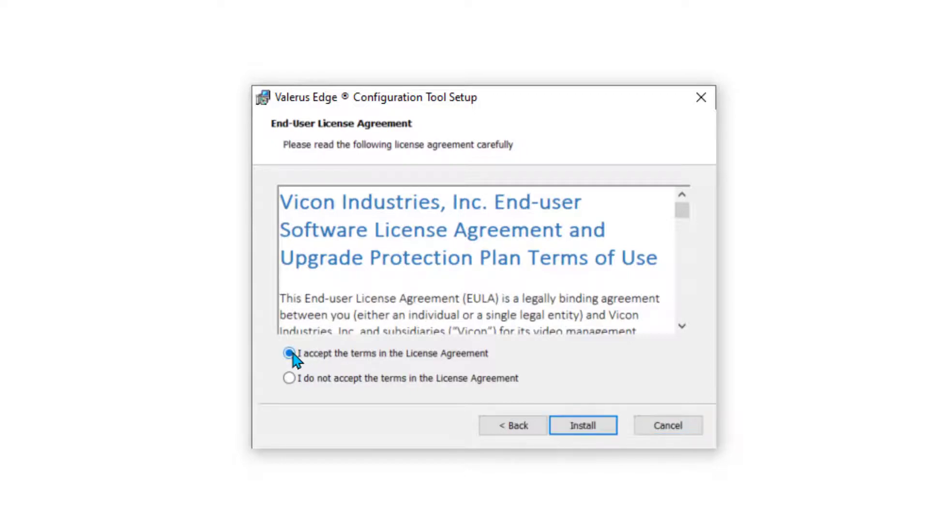
click(586, 431)
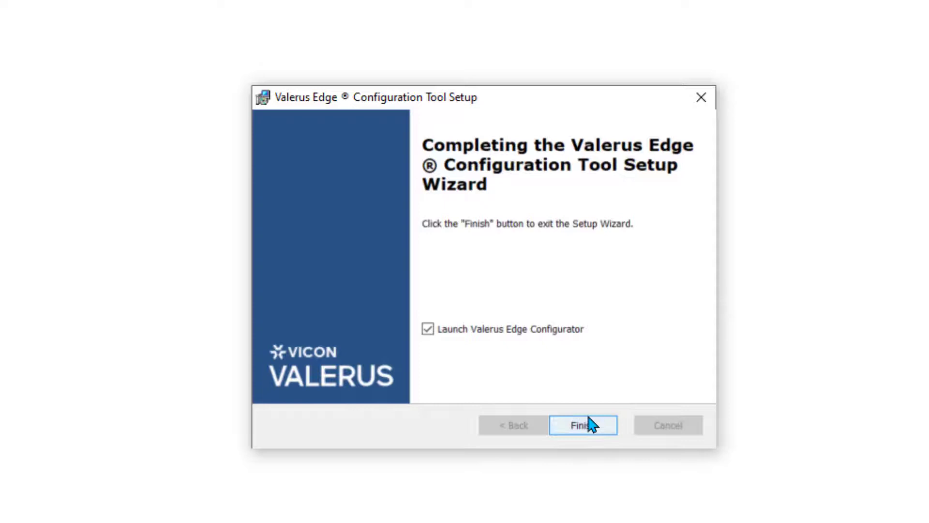
click(590, 426)
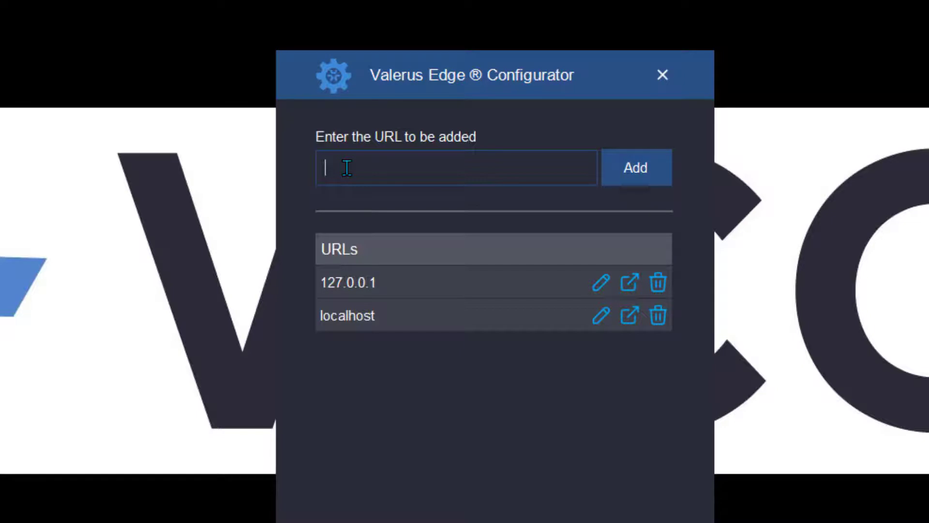
Add 192.168.10.25 as a third URL entry and dismiss the Restart Computer notice.
text(192.168.10.25)
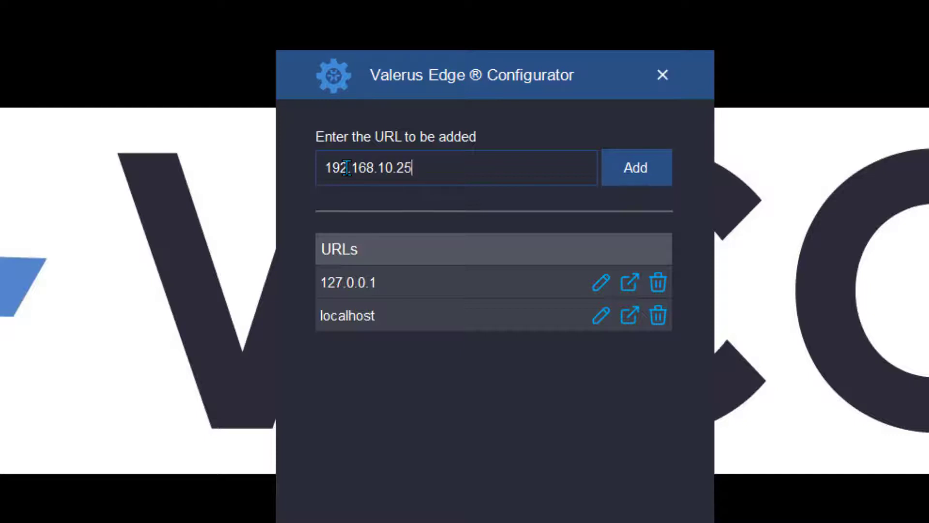
click(625, 167)
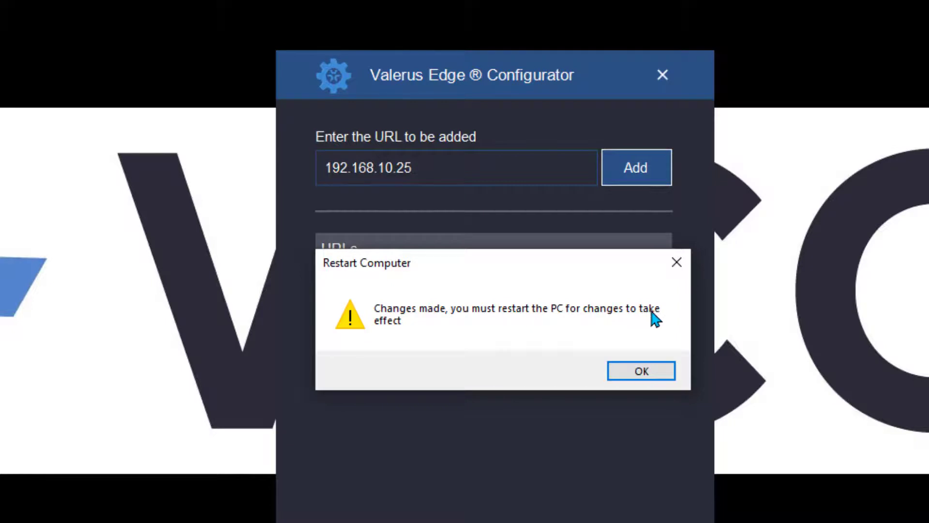
click(642, 371)
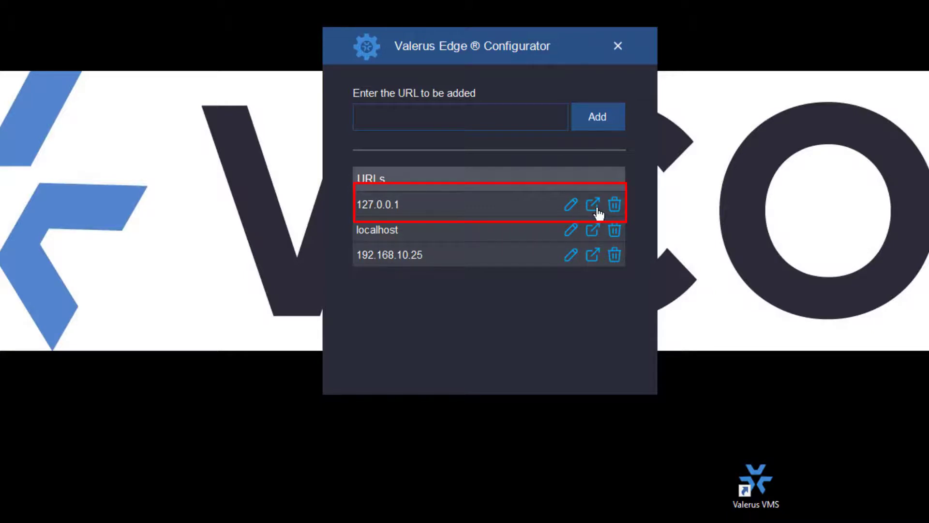
Create a desktop shortcut for the 127.0.0.1 server entry.
click(593, 205)
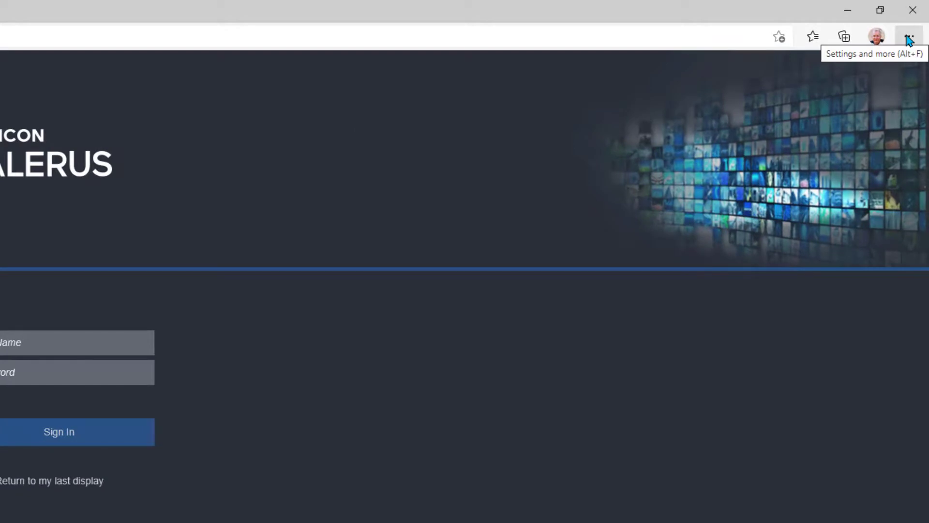
click(909, 38)
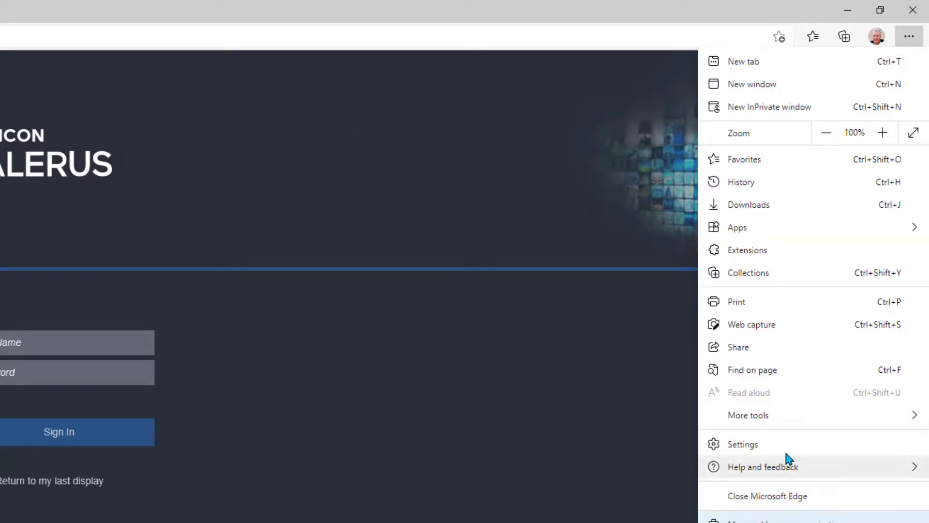
key(Escape)
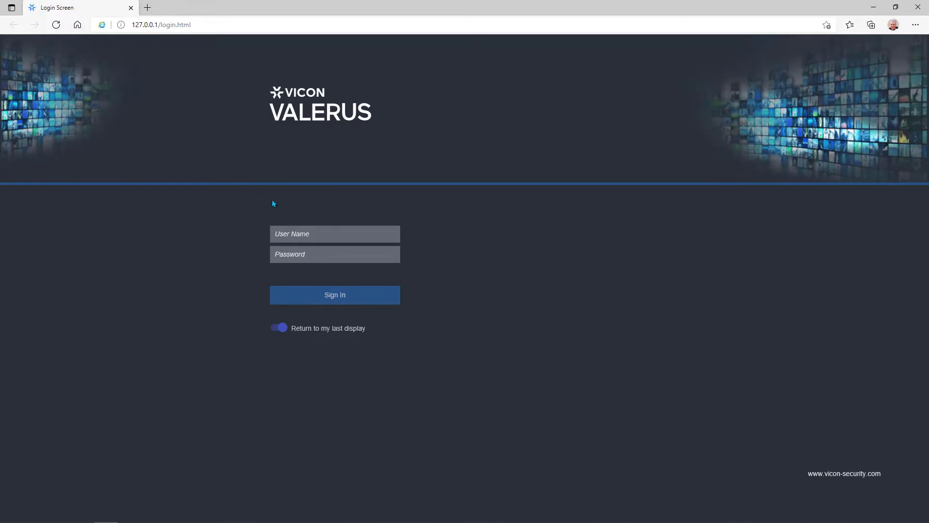
Sign in as the admin user and drag 127.0.0.1_Camera_1 into the top-left view tile.
click(290, 229)
text(admin)
key(Tab)
text(ad)
click(356, 297)
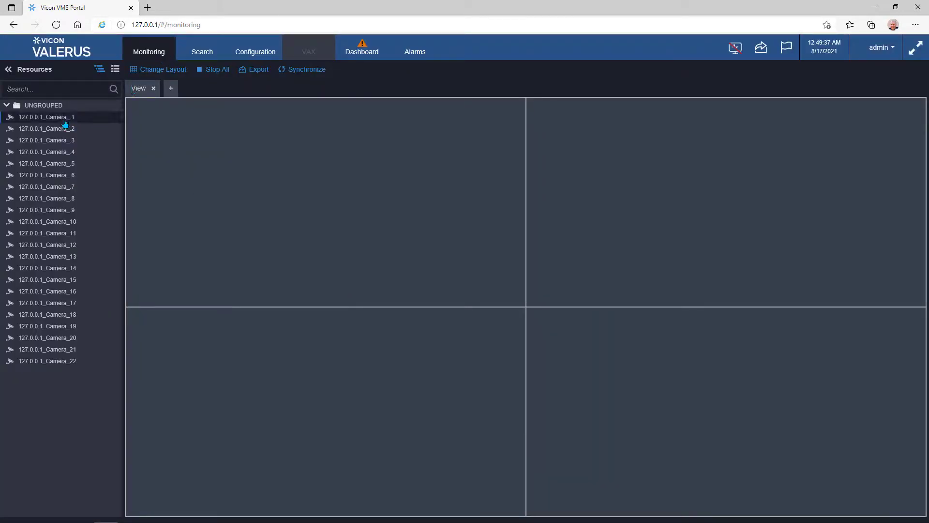
drag(57, 118, 338, 216)
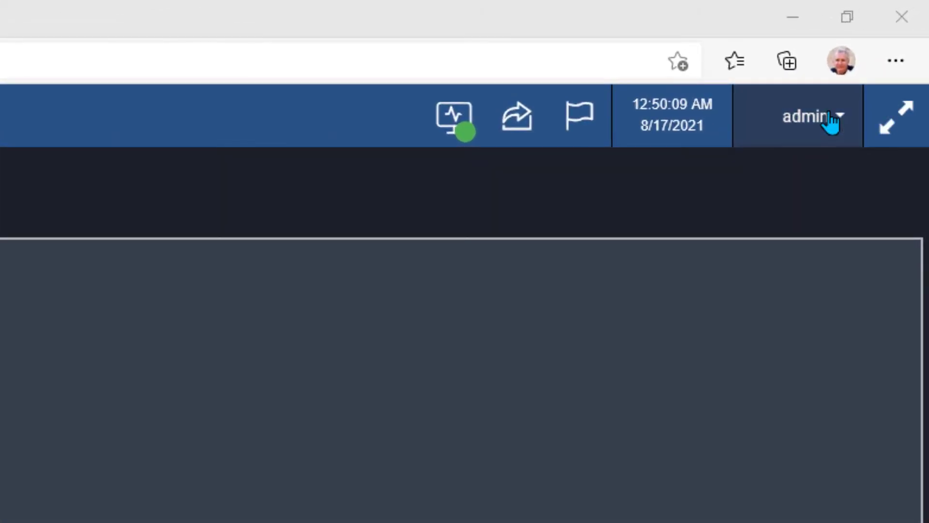
View the About Valerus details, then follow the Software installation Page link to the downloads.
click(888, 47)
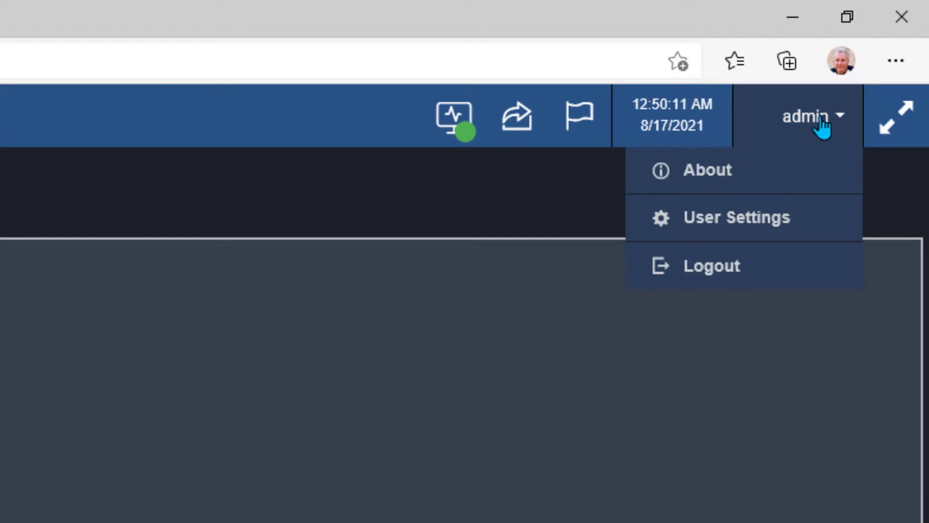
click(727, 173)
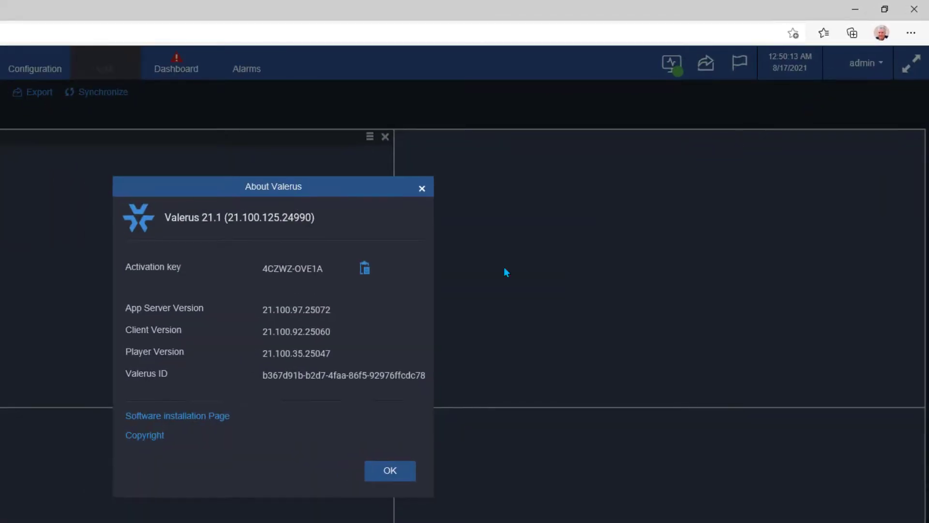
click(177, 416)
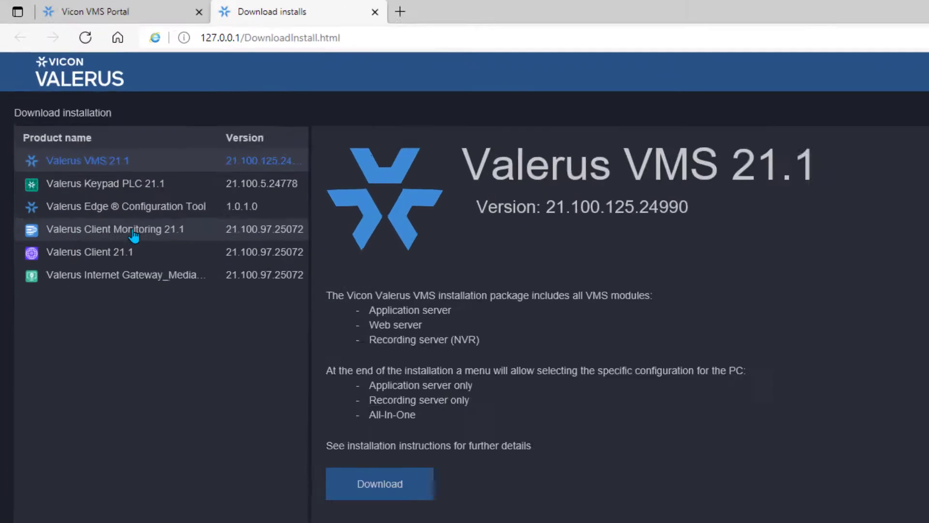